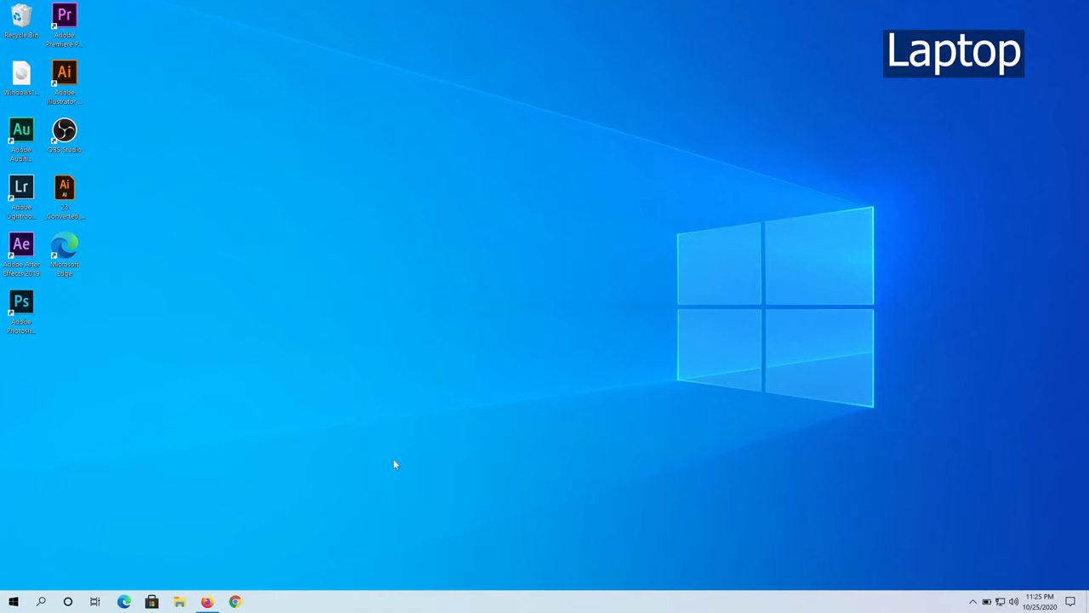
# Download litemanager_4.9.zip for Windows from the LiteManager website and confirm it finished.
pyautogui.click(206, 601)
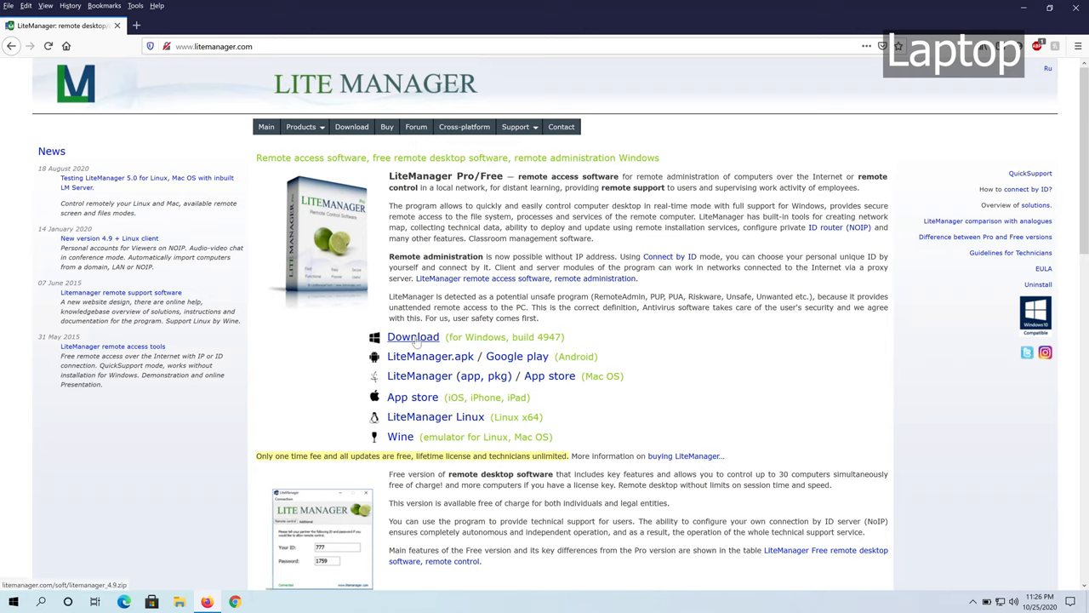
pyautogui.click(414, 338)
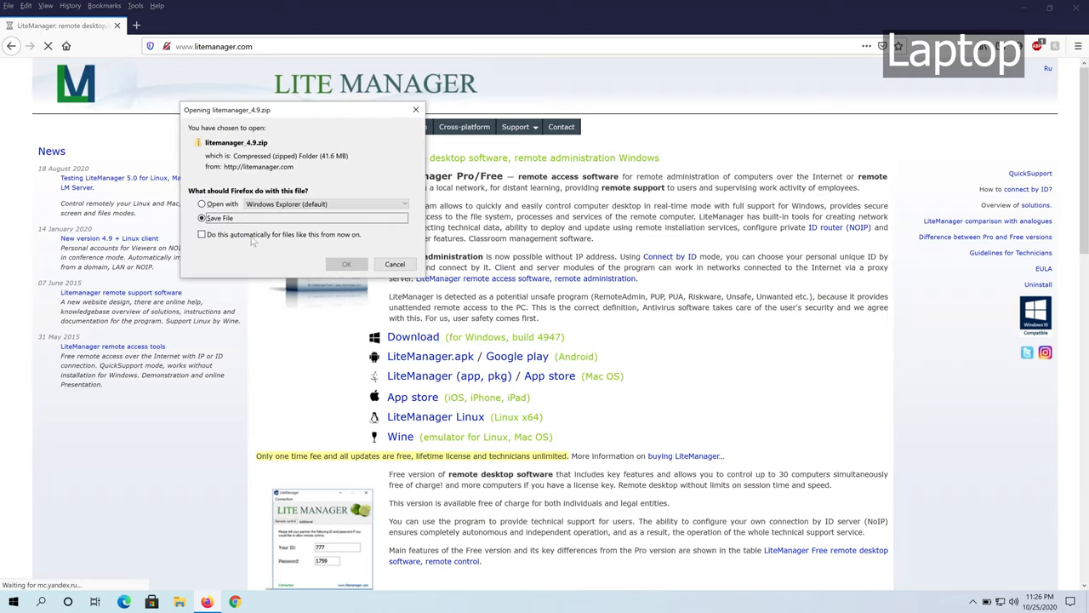
pyautogui.click(346, 264)
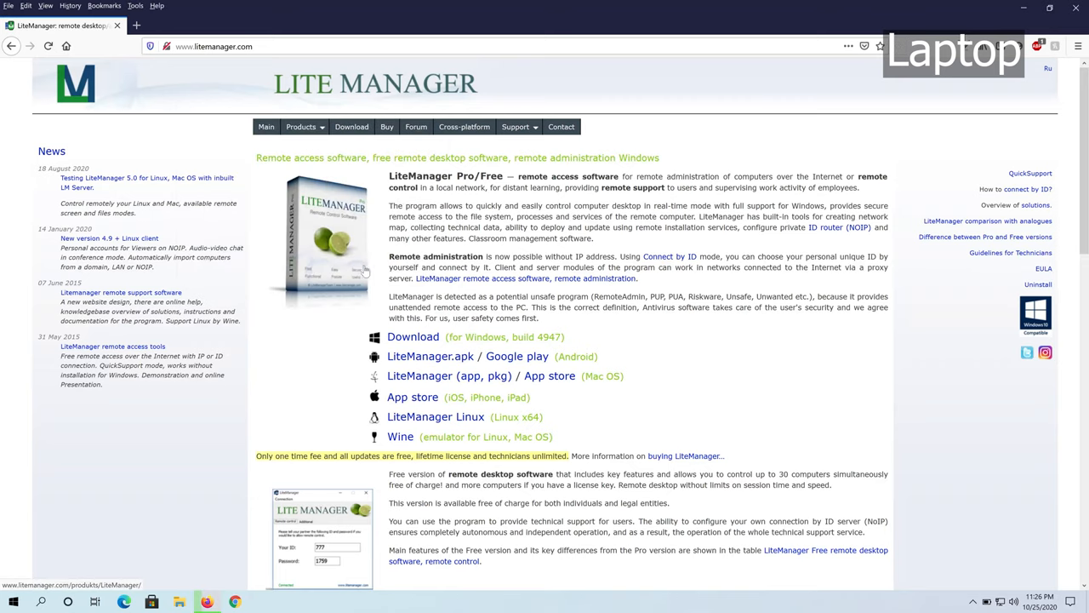
pyautogui.click(970, 51)
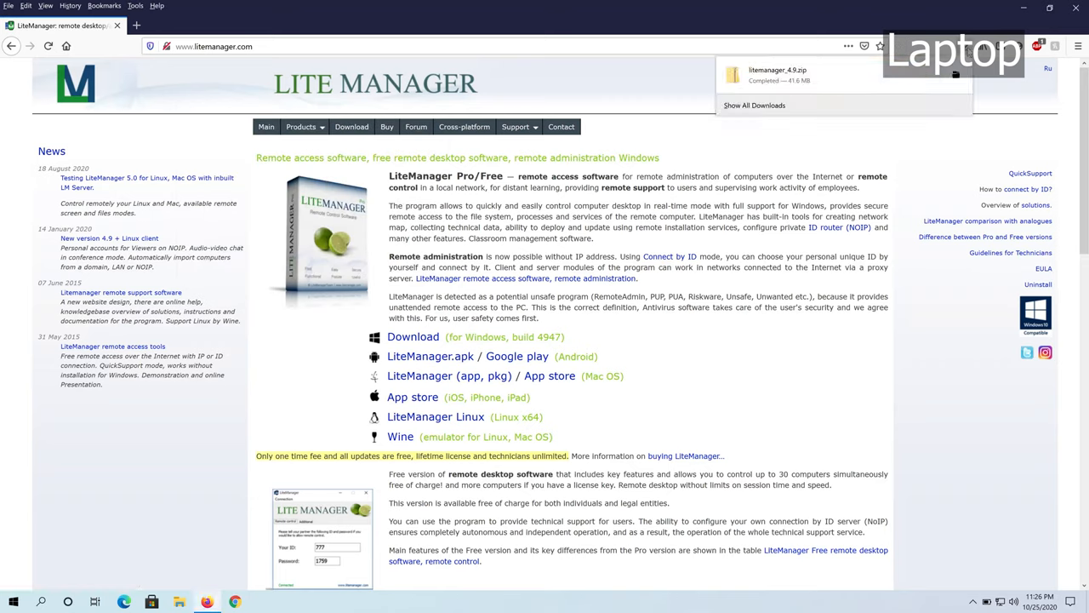
# Show the download in its folder and open litemanager_4.9.zip in File Explorer.
pyautogui.click(955, 75)
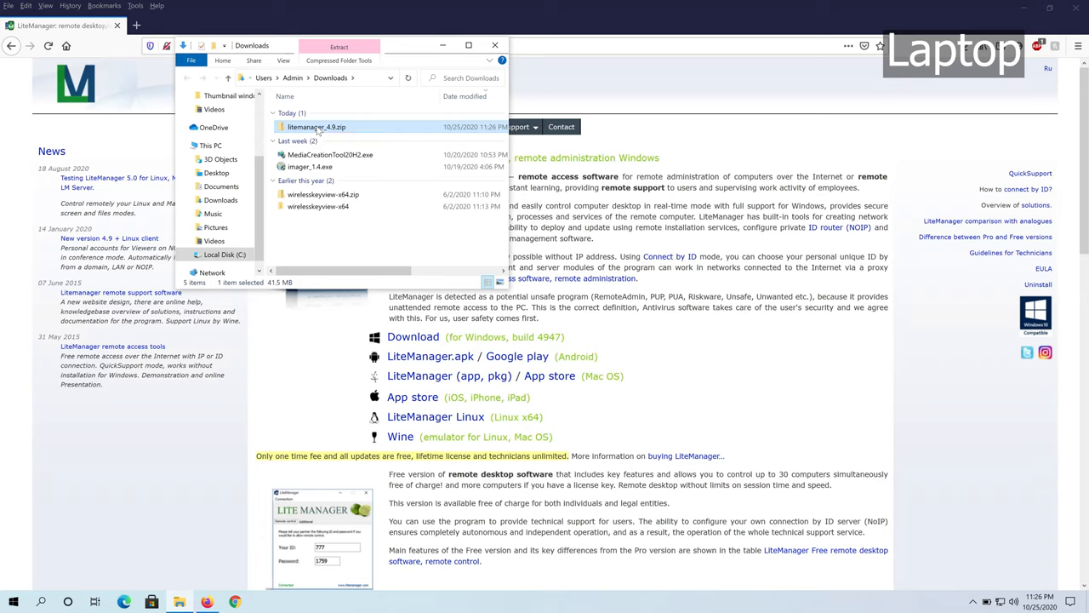
pyautogui.doubleClick(317, 127)
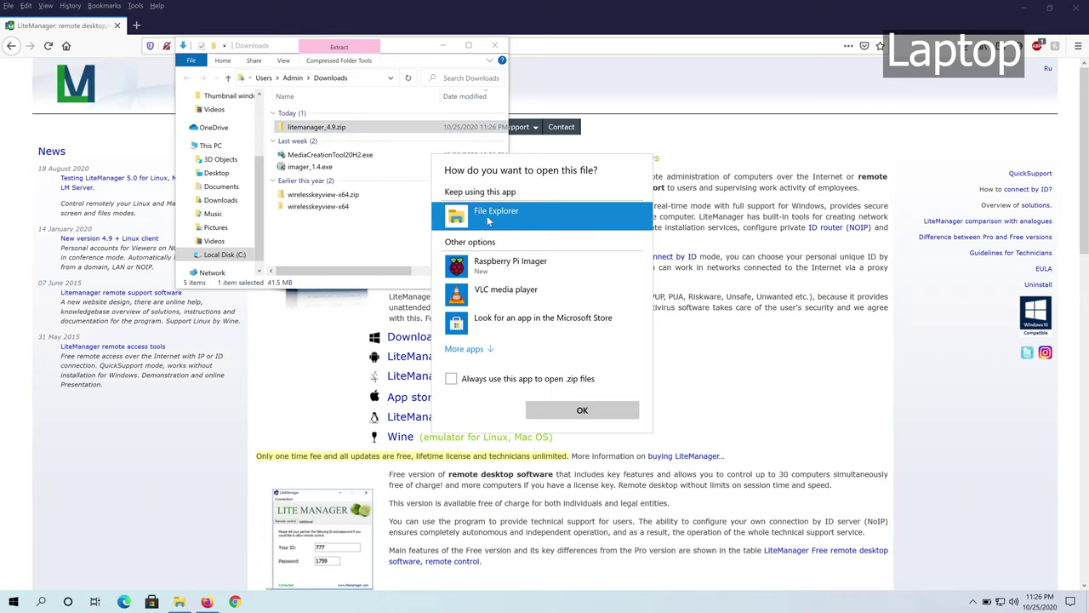
pyautogui.click(583, 411)
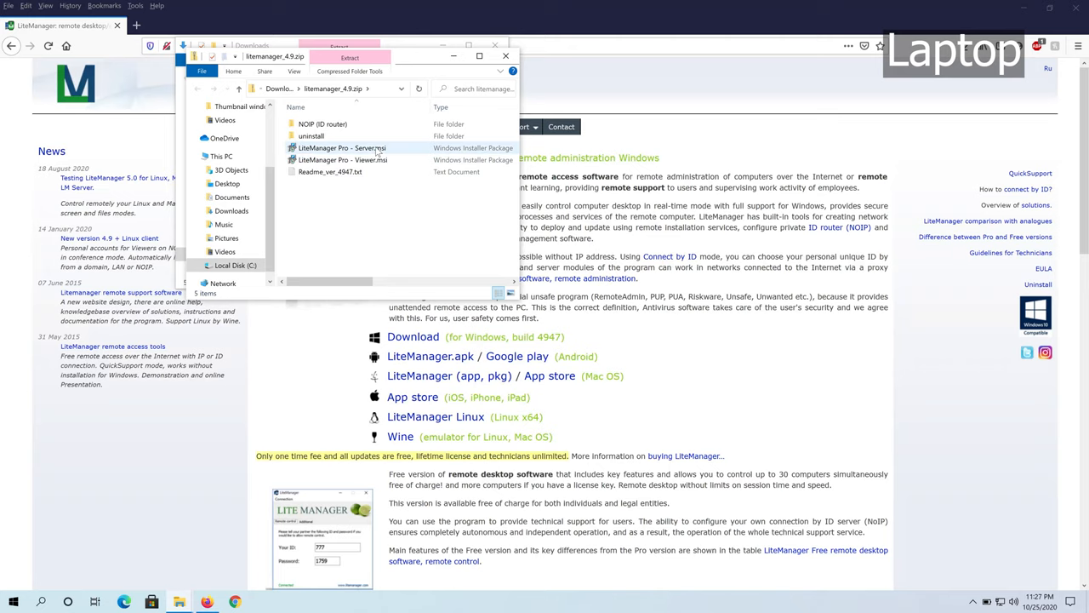
# Run LiteManager Pro - Server.msi and accept its license agreement.
pyautogui.click(377, 150)
pyautogui.doubleClick(377, 150)
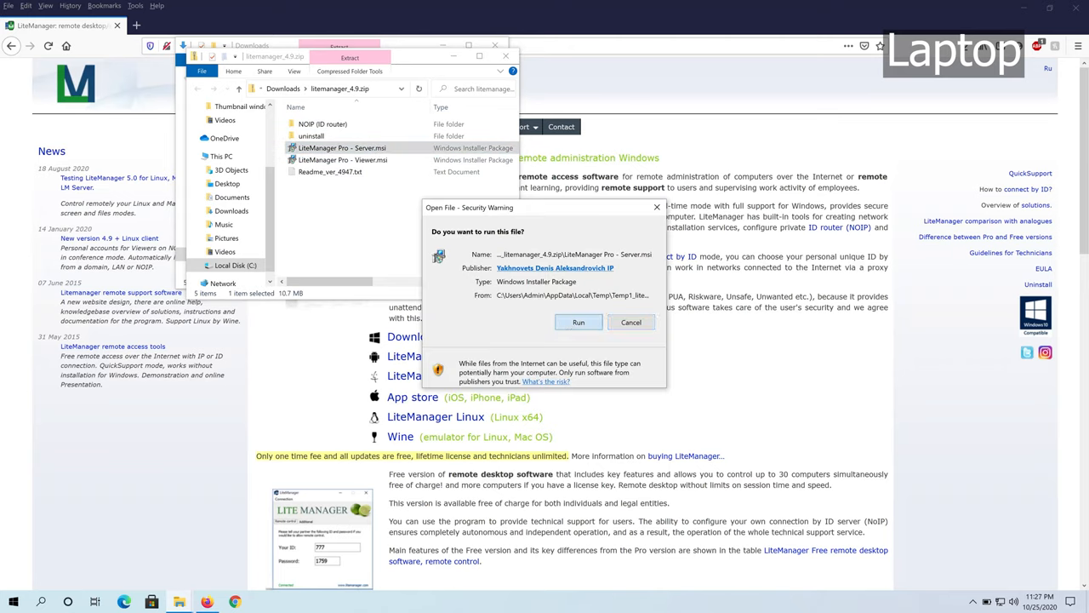
pyautogui.click(579, 321)
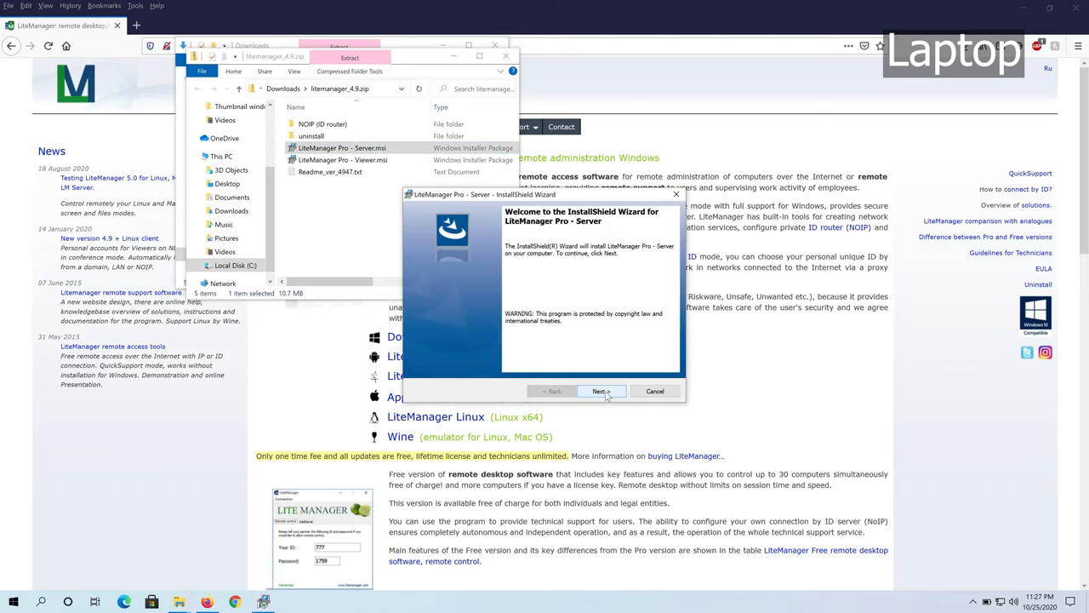
pyautogui.click(602, 391)
pyautogui.hotkey('alt', 'a')
pyautogui.click(602, 391)
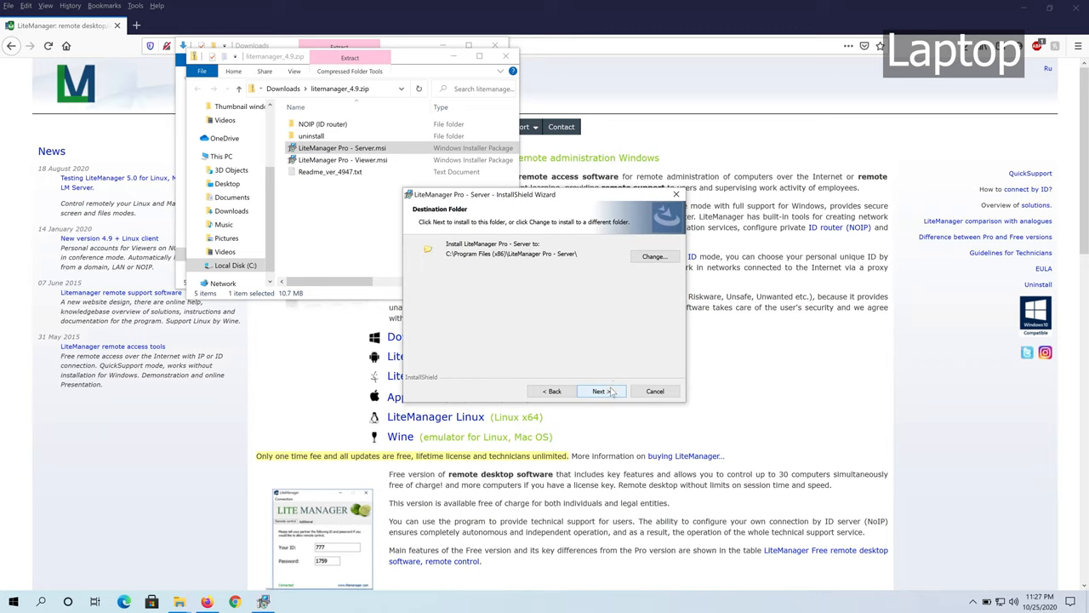
# Install the Server with the default folder and firewall integration, allowing ROMServer.exe to run.
pyautogui.click(611, 392)
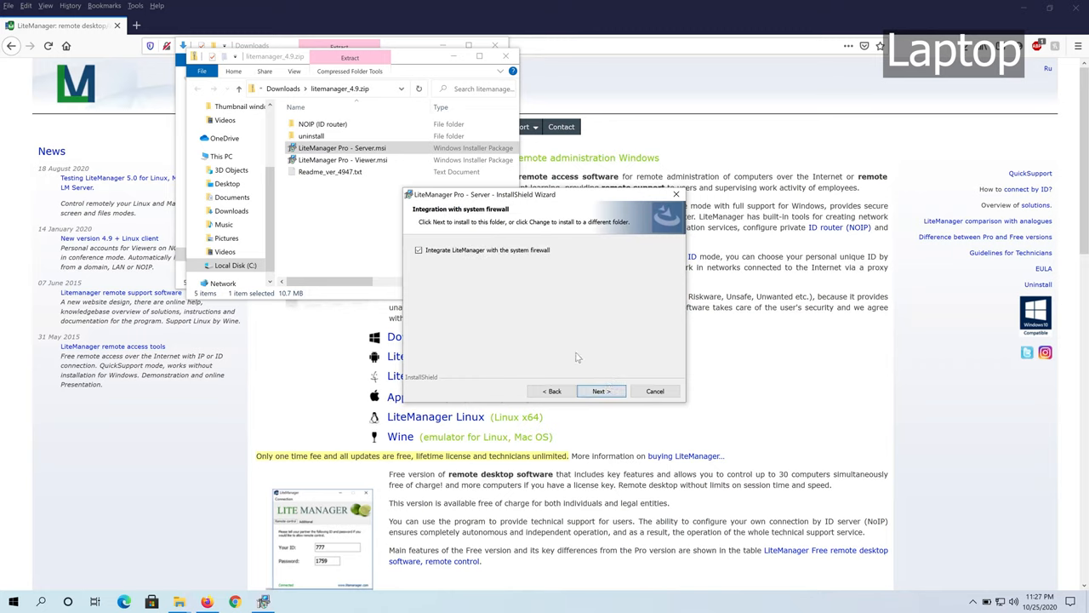
pyautogui.click(602, 391)
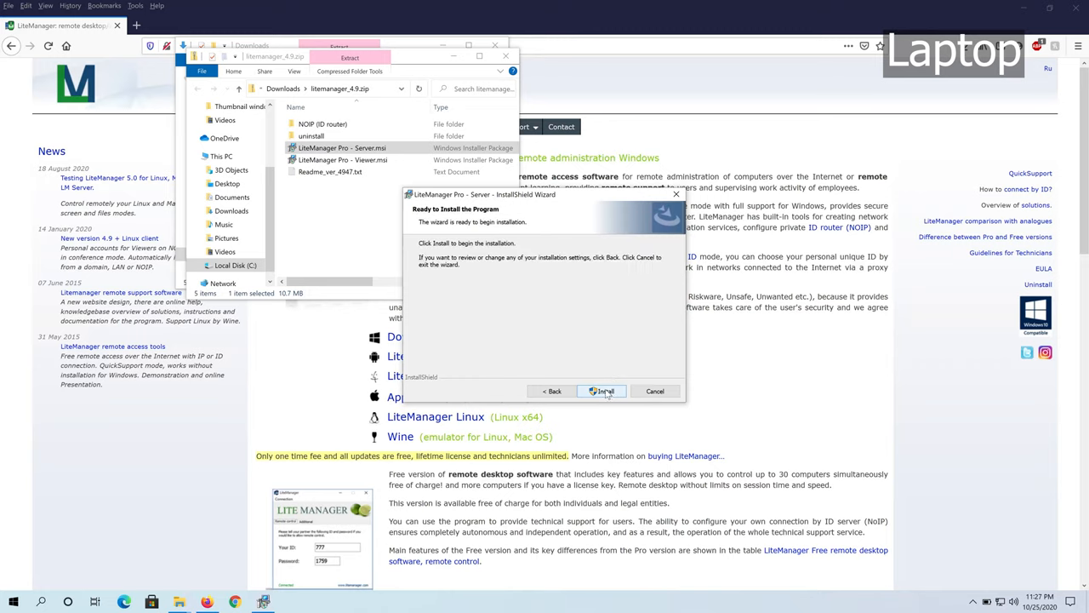
pyautogui.click(602, 391)
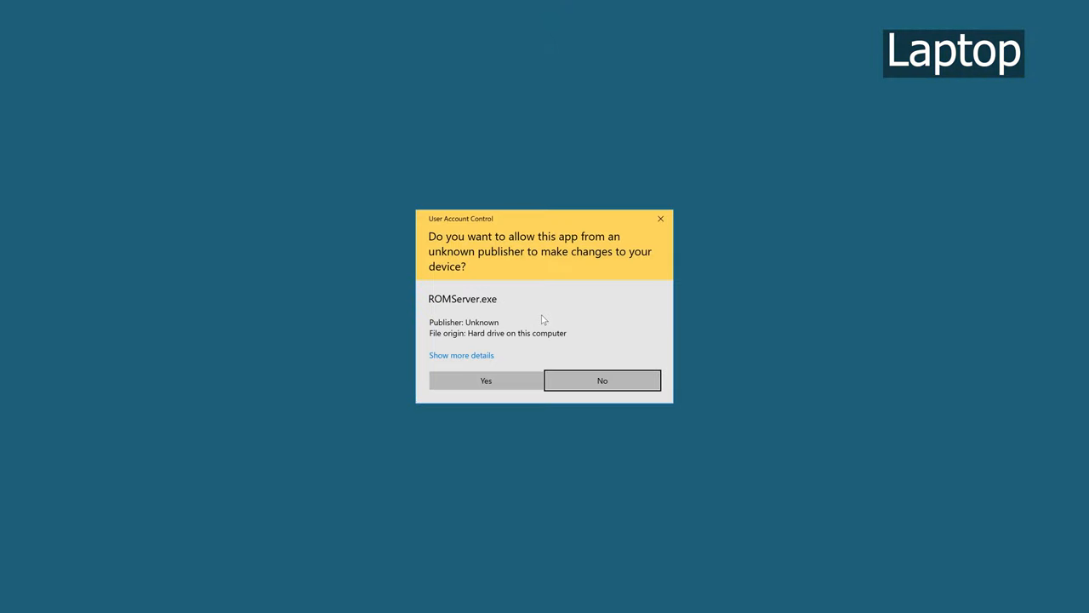
pyautogui.click(485, 380)
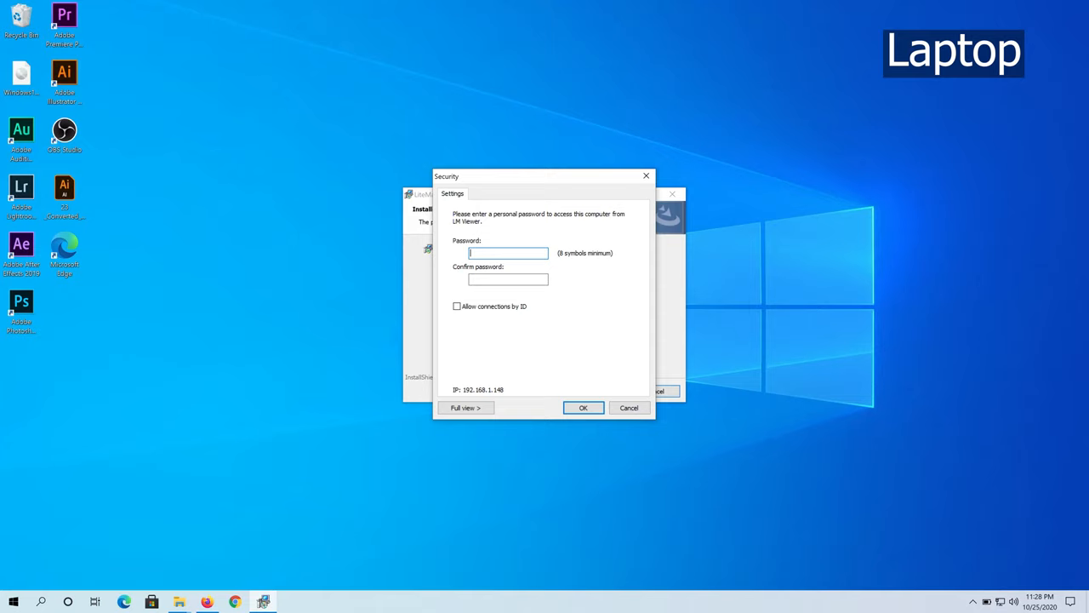
pyautogui.write('password')
# Save the eight-character access password and finish installation with the Server launched.
pyautogui.press('Tab')
pyautogui.write('password')
pyautogui.click(584, 408)
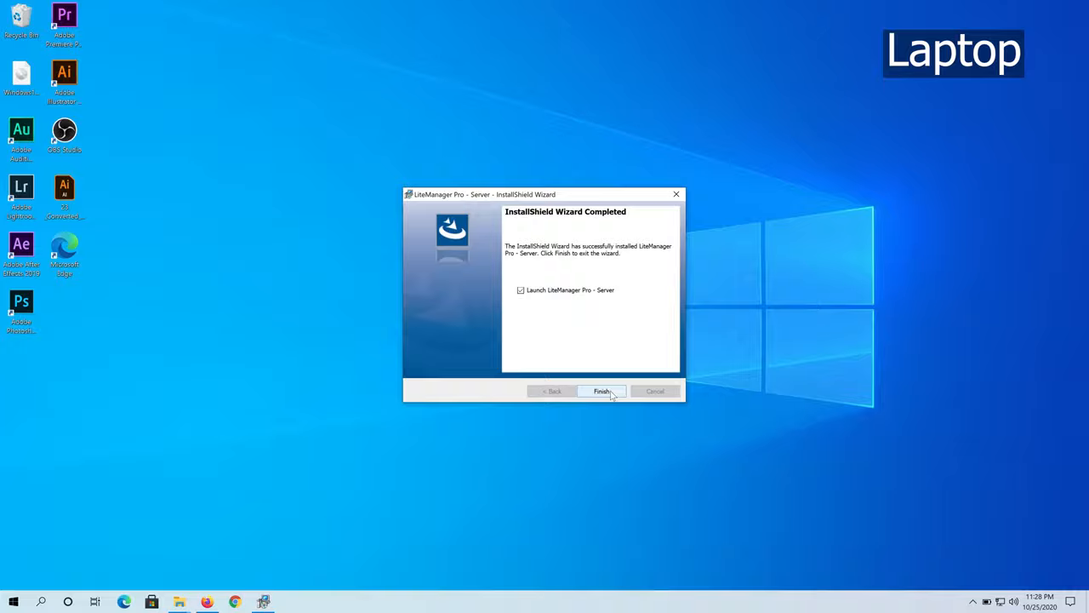
pyautogui.click(603, 392)
pyautogui.click(514, 381)
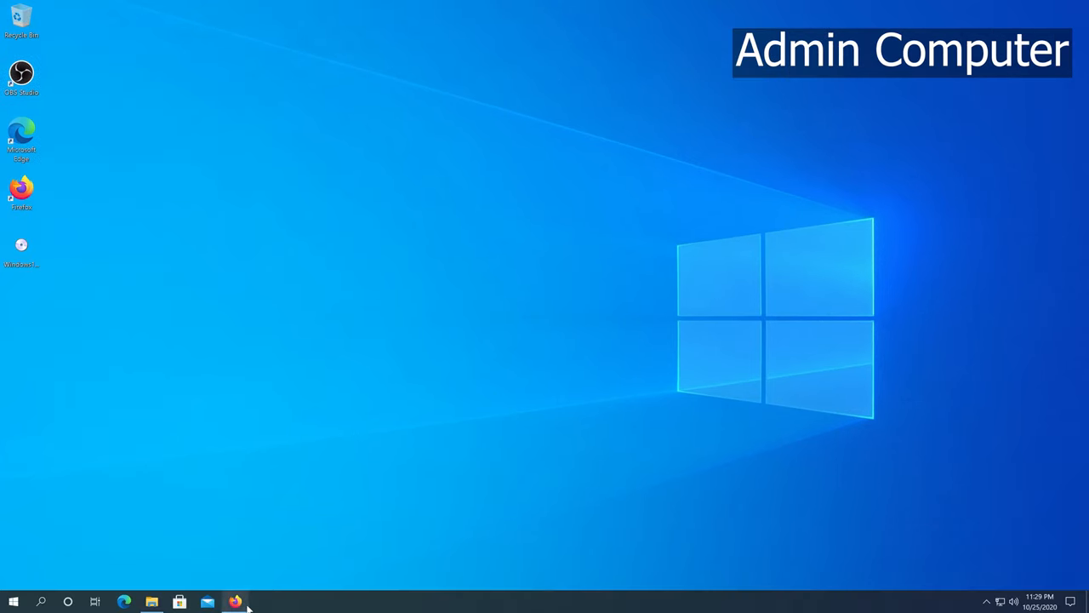
# Launch LiteManager Pro - Viewer.msi from the extracted litemanager_4.9 folder on the admin PC.
pyautogui.click(236, 602)
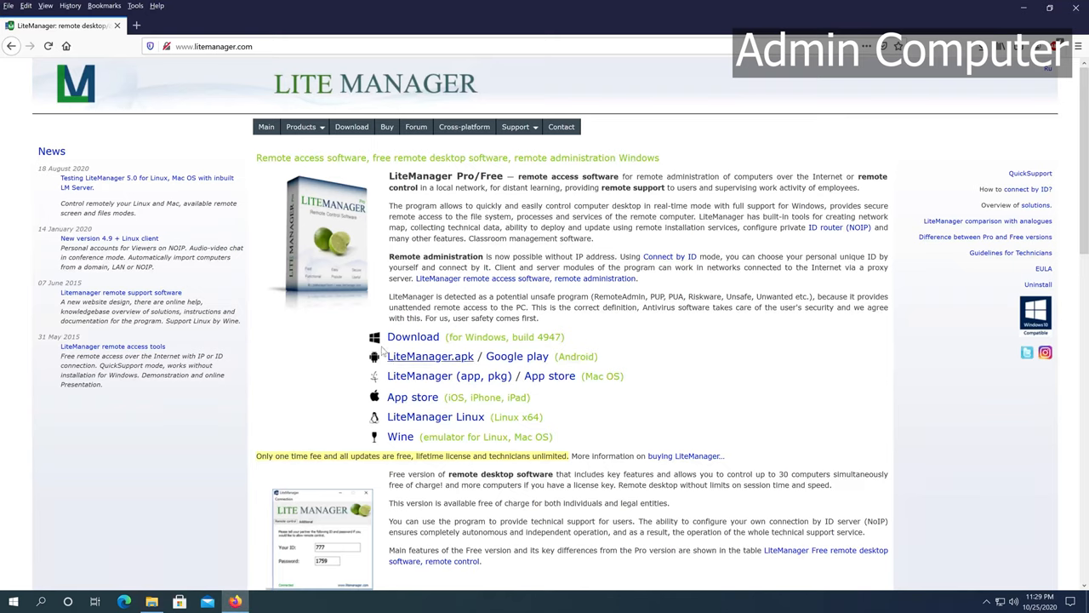
pyautogui.click(236, 601)
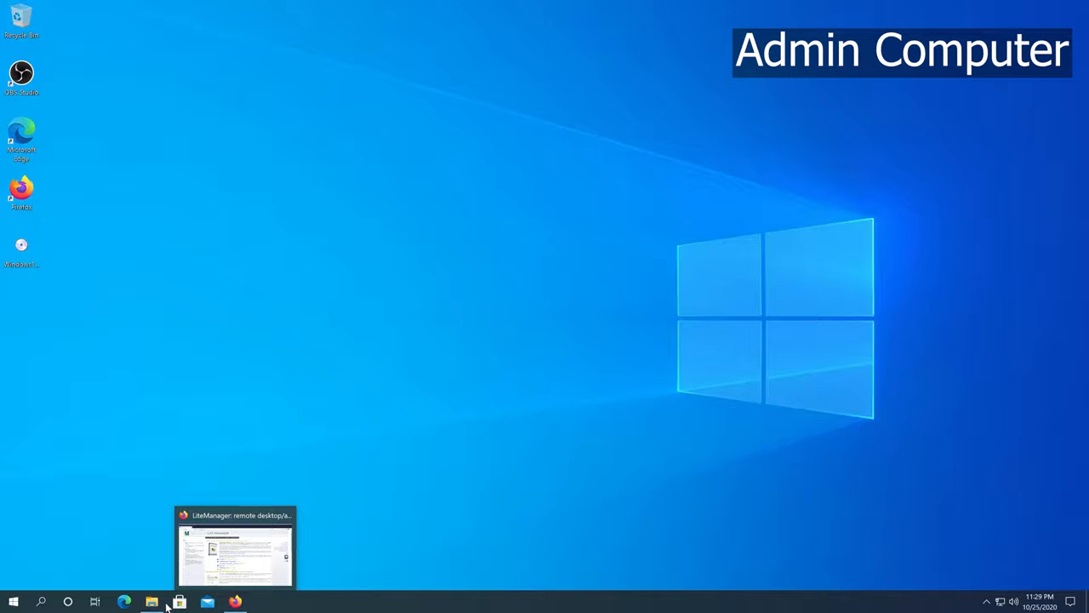
pyautogui.click(180, 602)
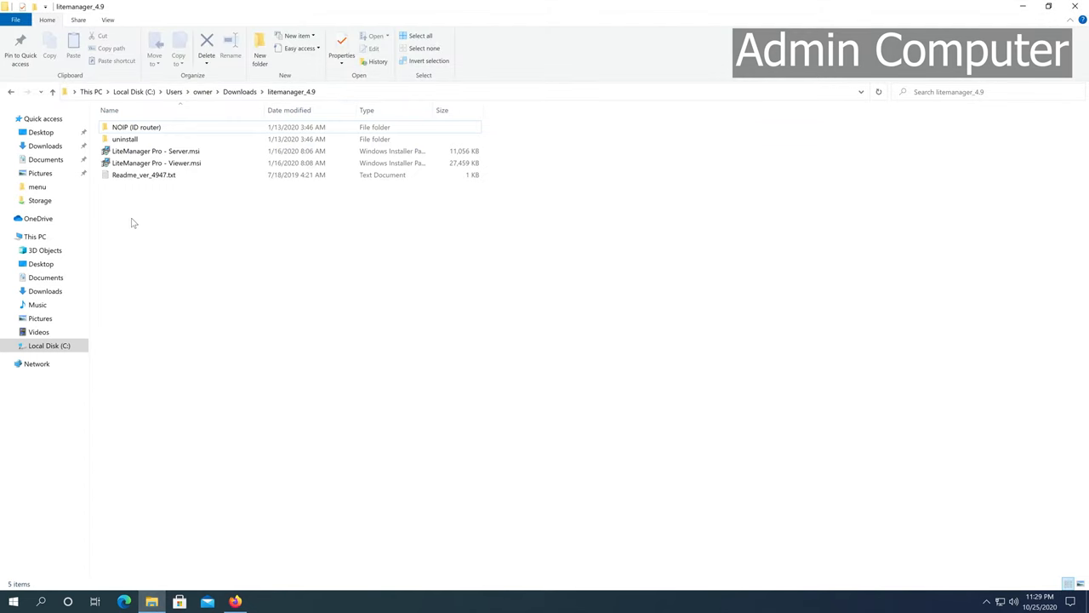
pyautogui.doubleClick(158, 162)
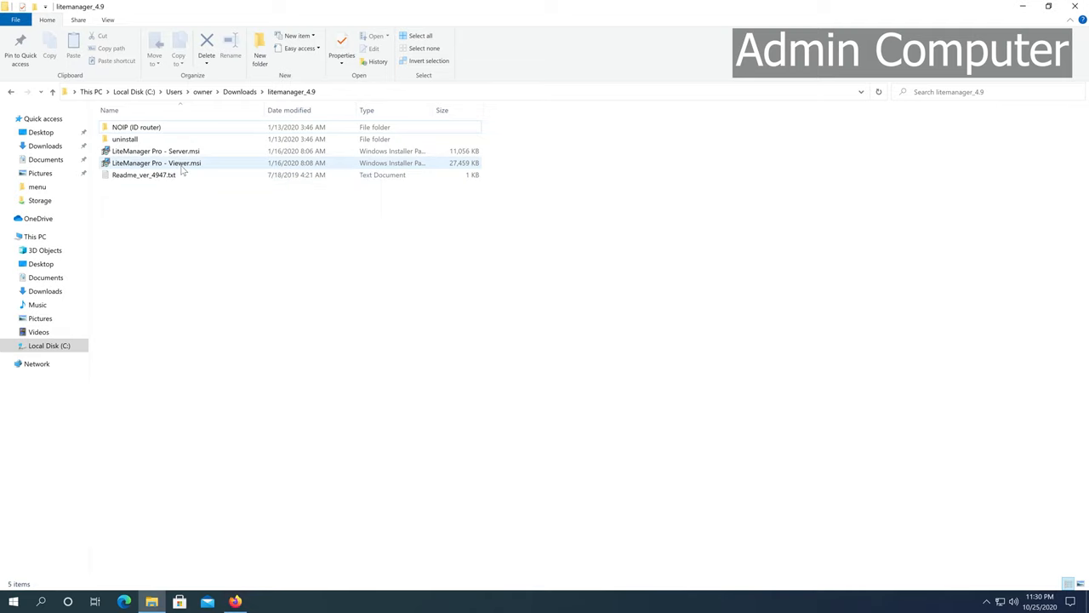
pyautogui.click(622, 392)
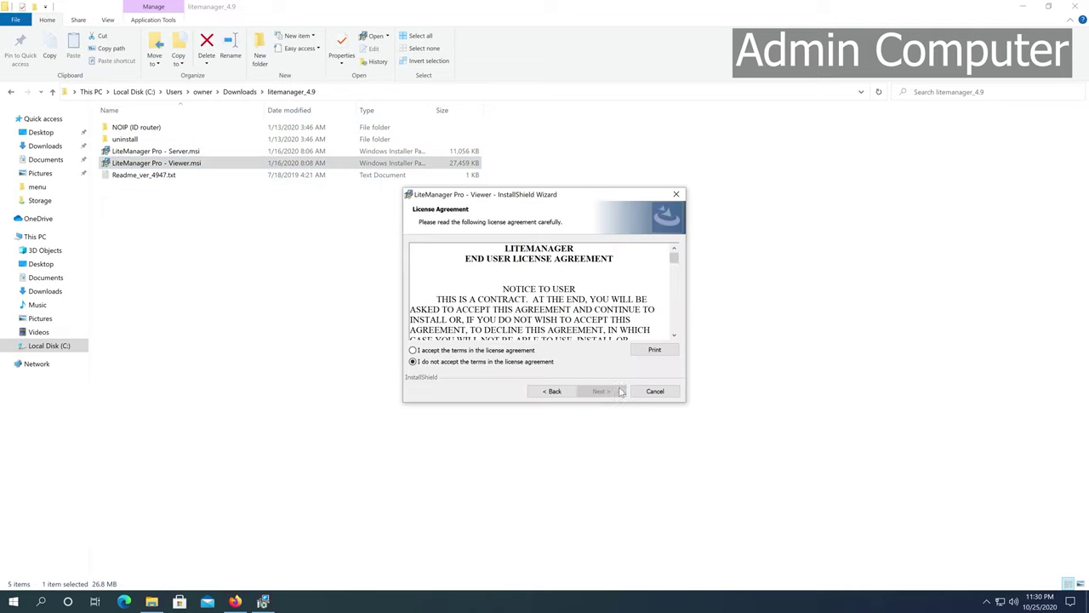
pyautogui.click(1029, 9)
# Accept the license, install the Viewer to the default destination and launch it.
pyautogui.click(442, 351)
pyautogui.click(601, 391)
pyautogui.click(601, 391)
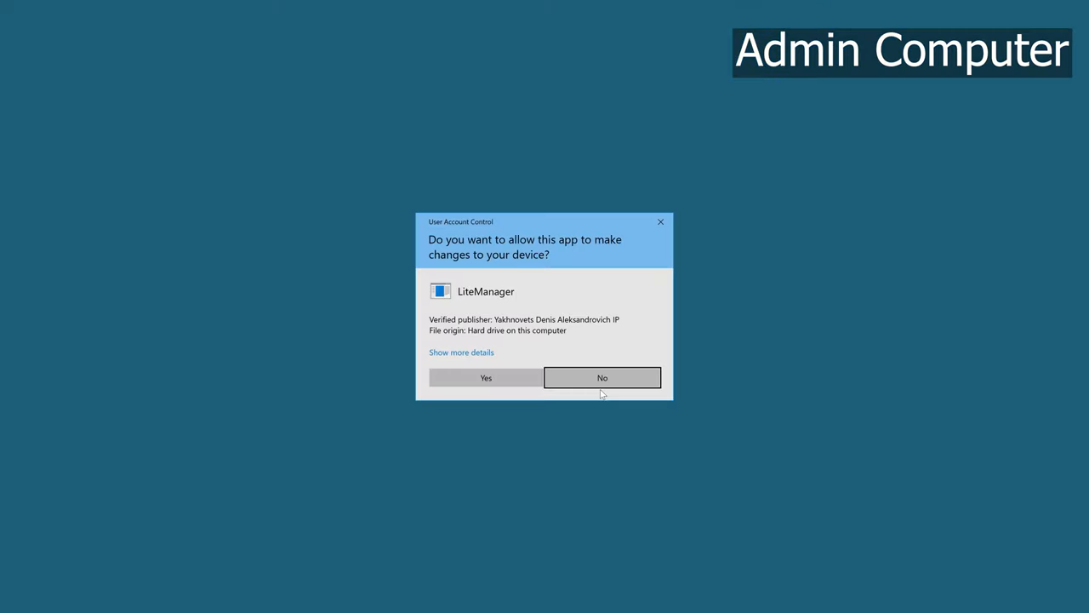
pyautogui.click(486, 378)
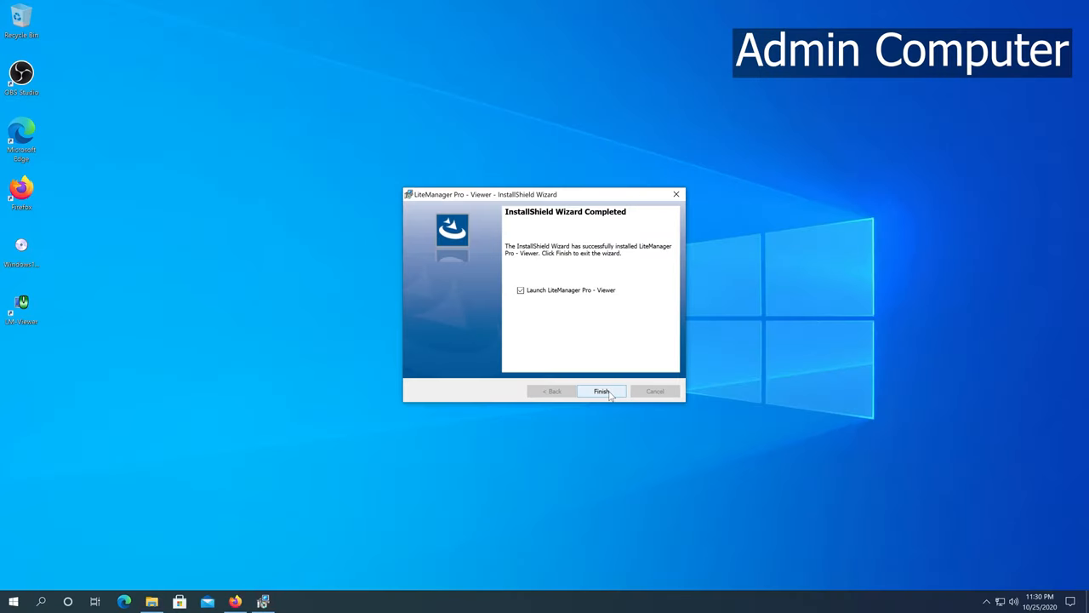
pyautogui.click(601, 391)
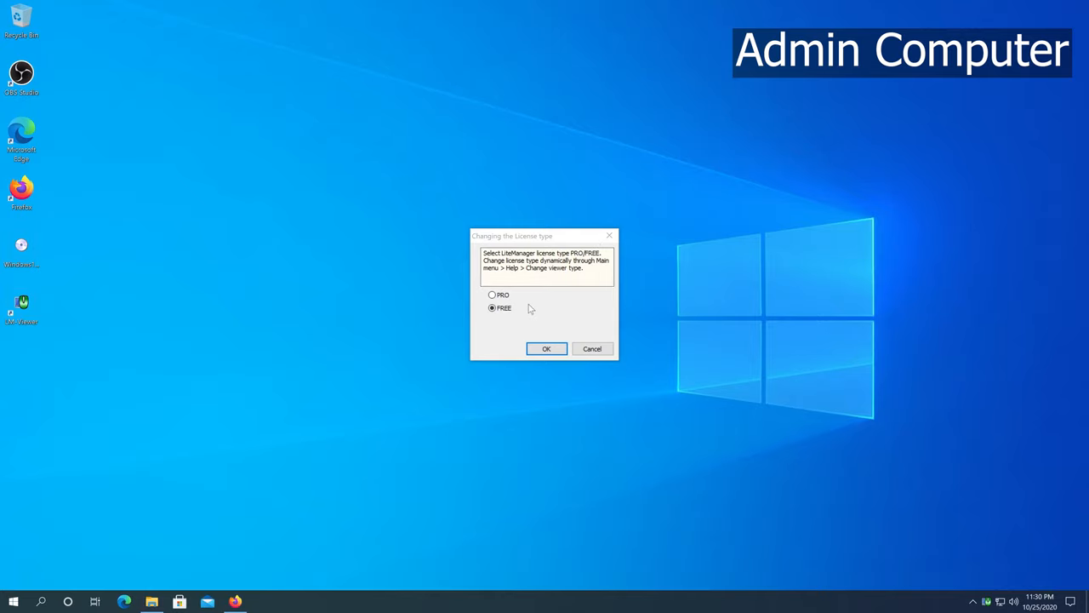
# Keep the FREE license, enlarge the Viewer window and start adding a new connection.
pyautogui.click(547, 349)
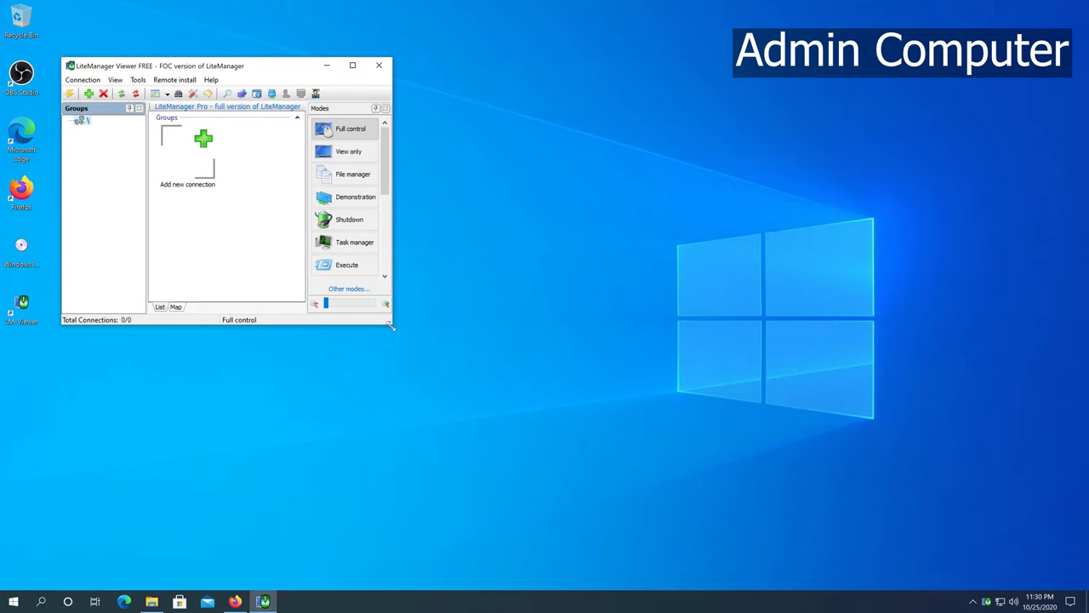
pyautogui.moveTo(390, 326); pyautogui.dragTo(880, 536)
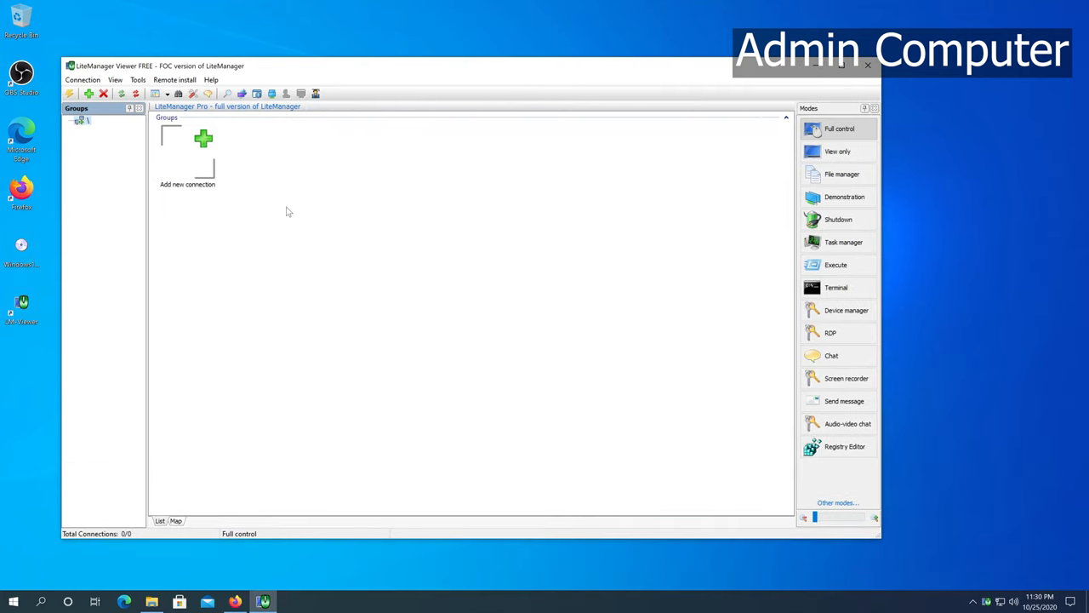
pyautogui.click(197, 144)
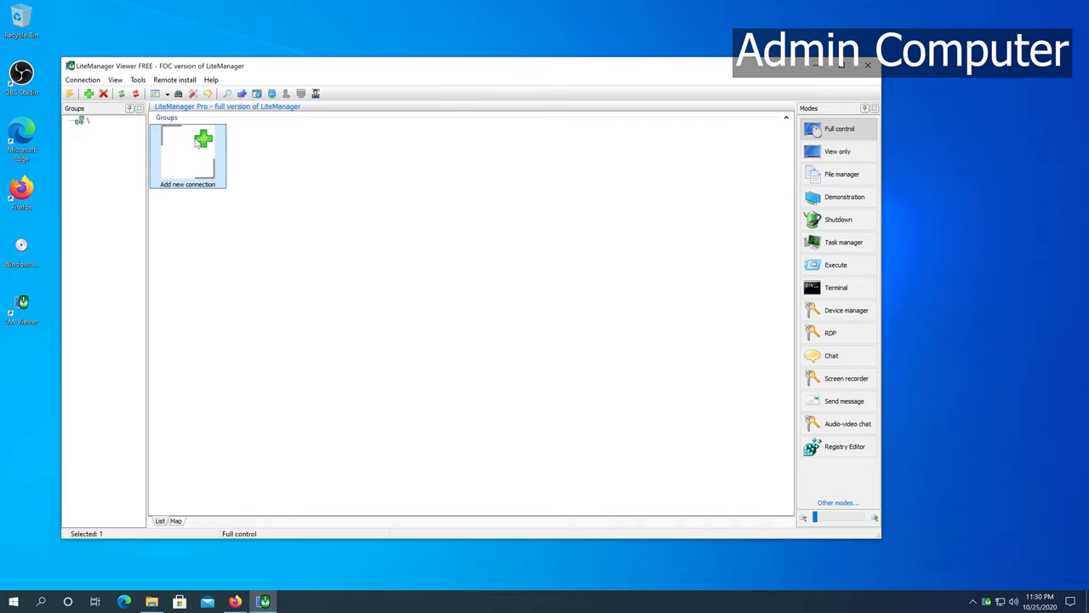
pyautogui.doubleClick(197, 144)
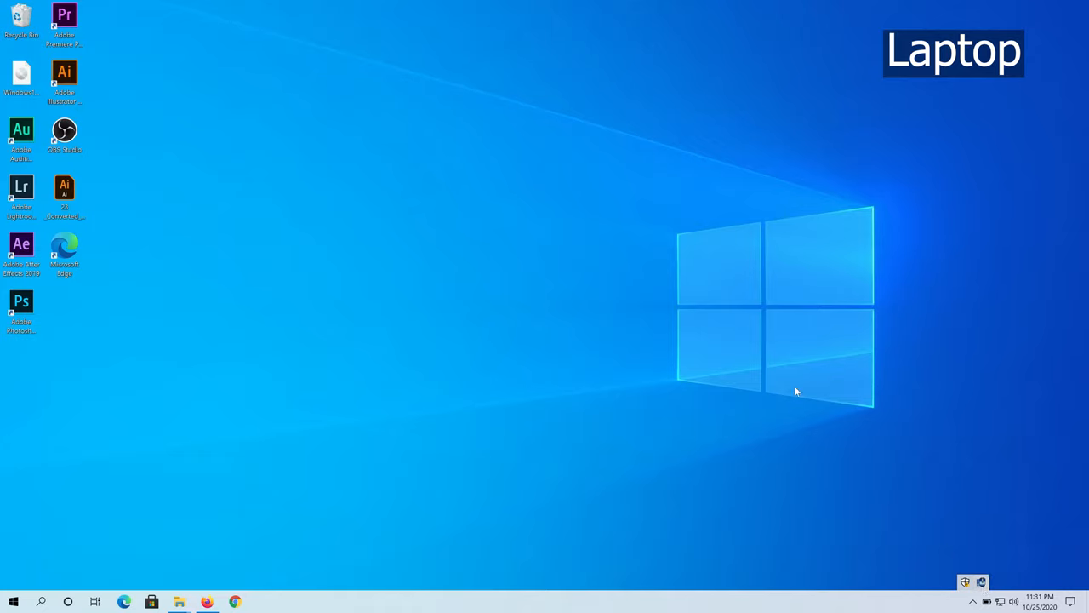
pyautogui.moveTo(545, 6)
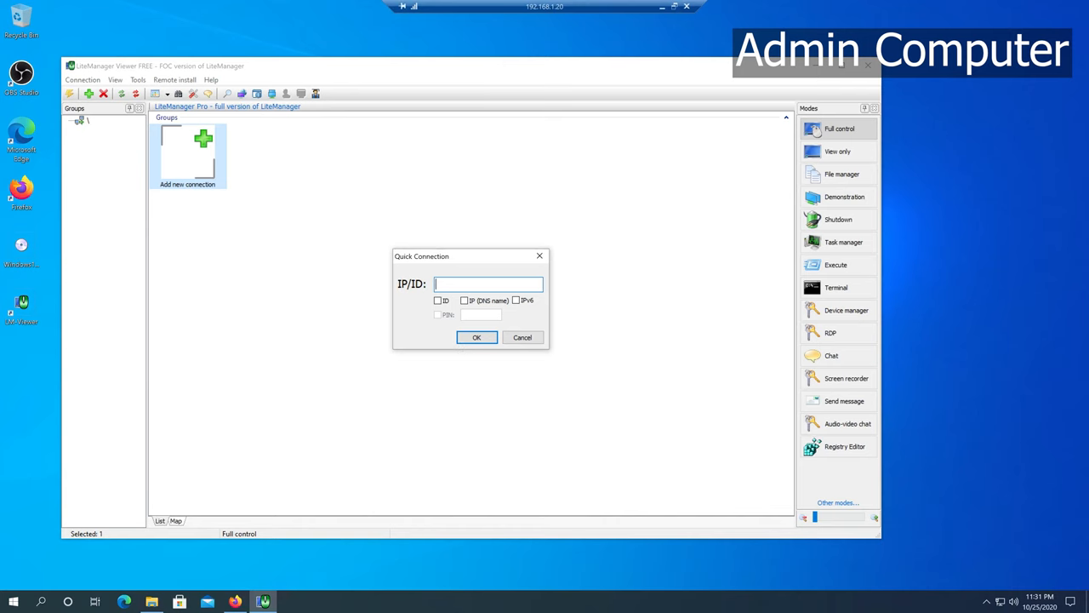
pyautogui.write('1')
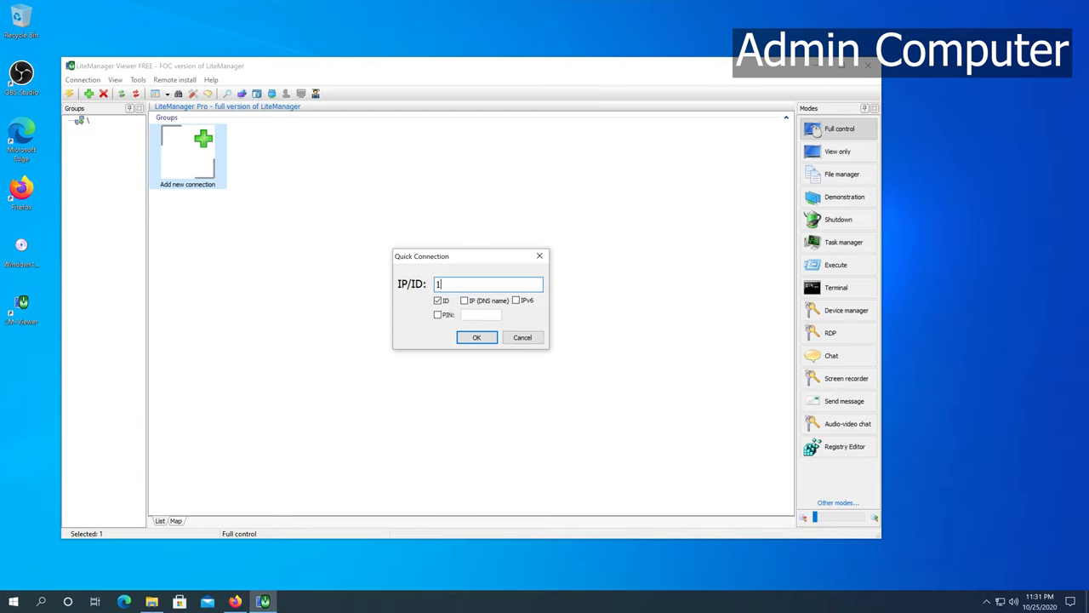
pyautogui.write('92.168.1.148')
# Connect to 192.168.1.148 with Save password and Auto-logon enabled.
pyautogui.click(477, 337)
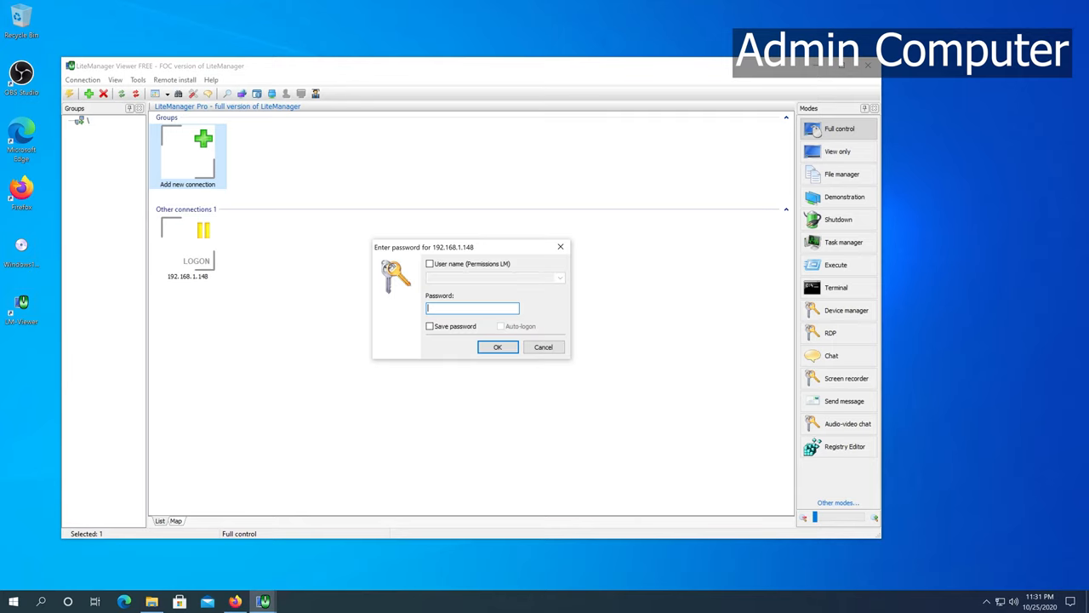
pyautogui.write('******')
pyautogui.write('***')
pyautogui.click(429, 326)
pyautogui.click(501, 326)
pyautogui.click(499, 347)
# Take full control of 192.168.1.148, maximize it and sign in to the laptop's Windows account.
pyautogui.doubleClick(202, 255)
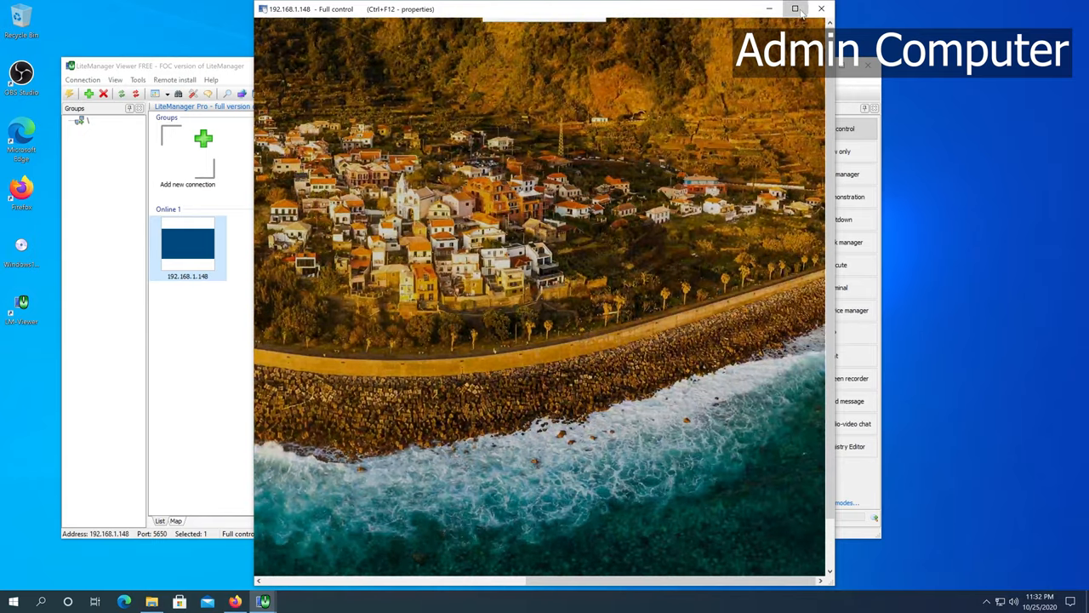
pyautogui.click(795, 8)
pyautogui.click(428, 409)
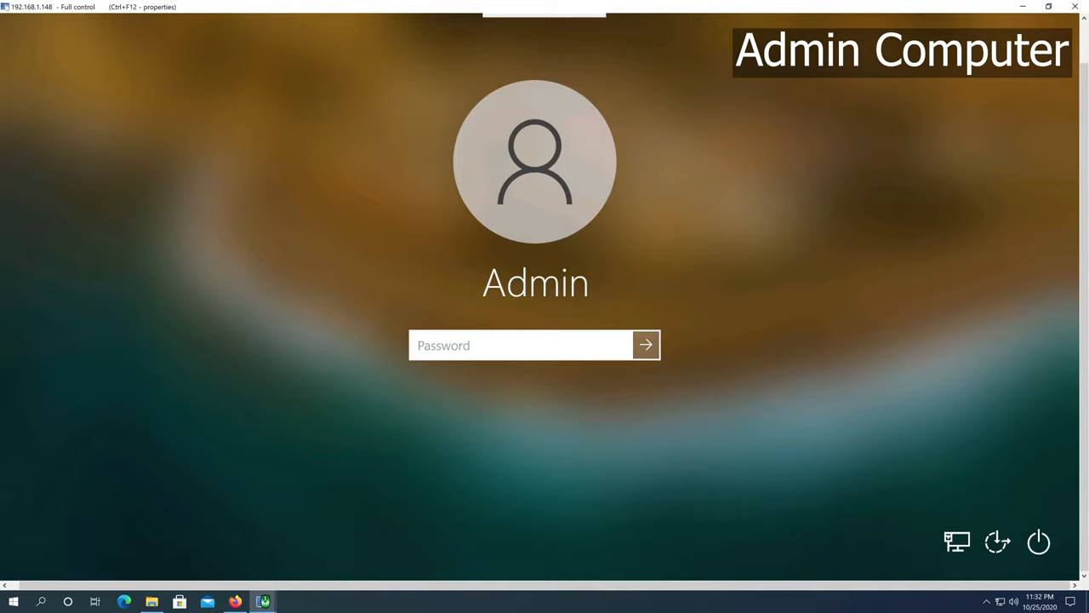
pyautogui.press('Return')
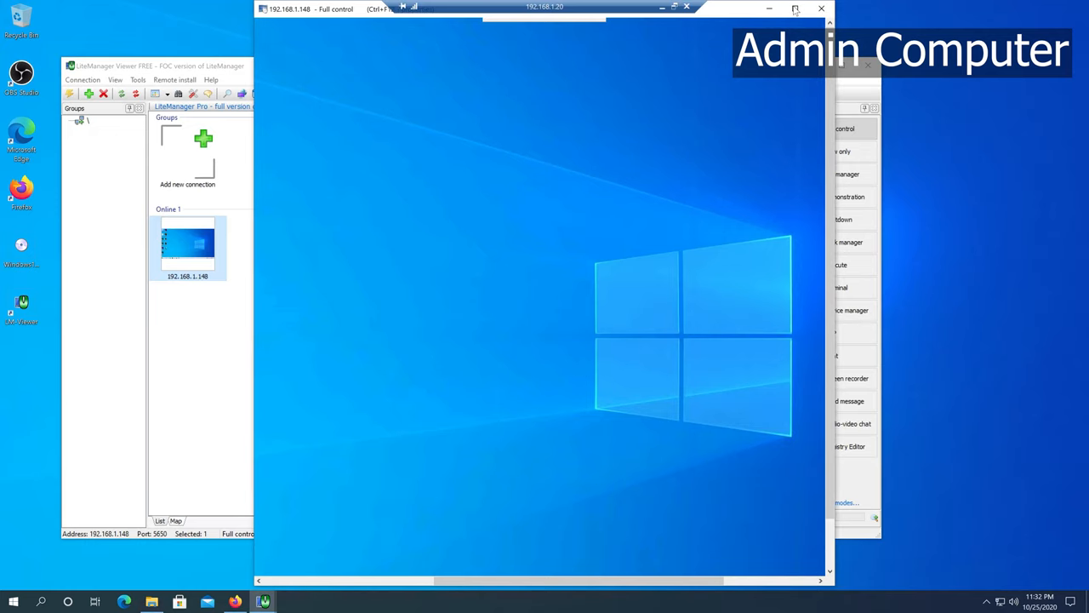
# View the laptop's desktop maximized, then shrink the remote window to end the session.
pyautogui.click(794, 11)
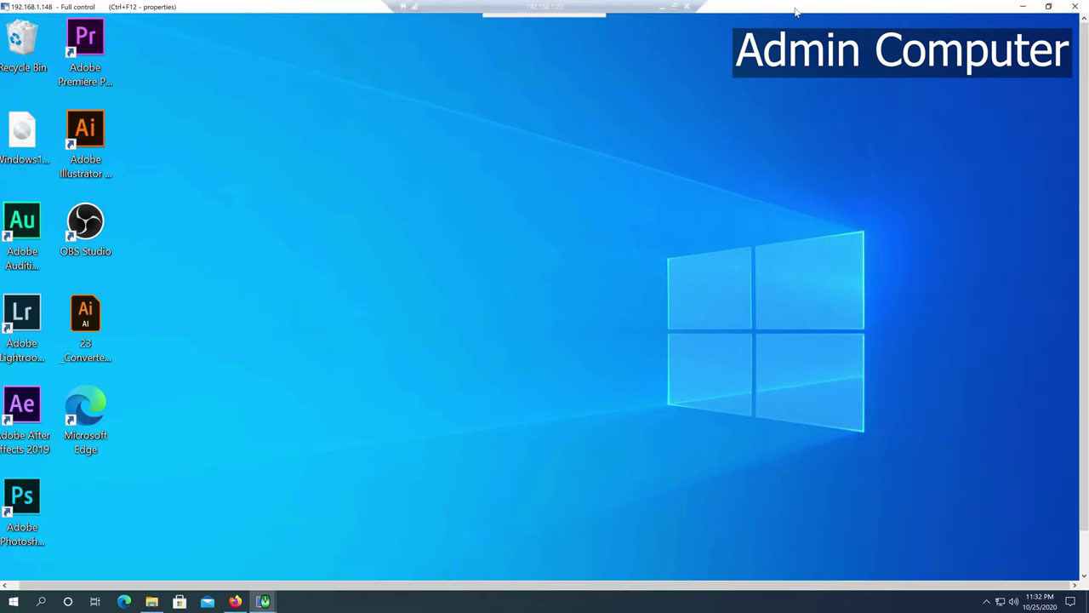
pyautogui.click(1047, 10)
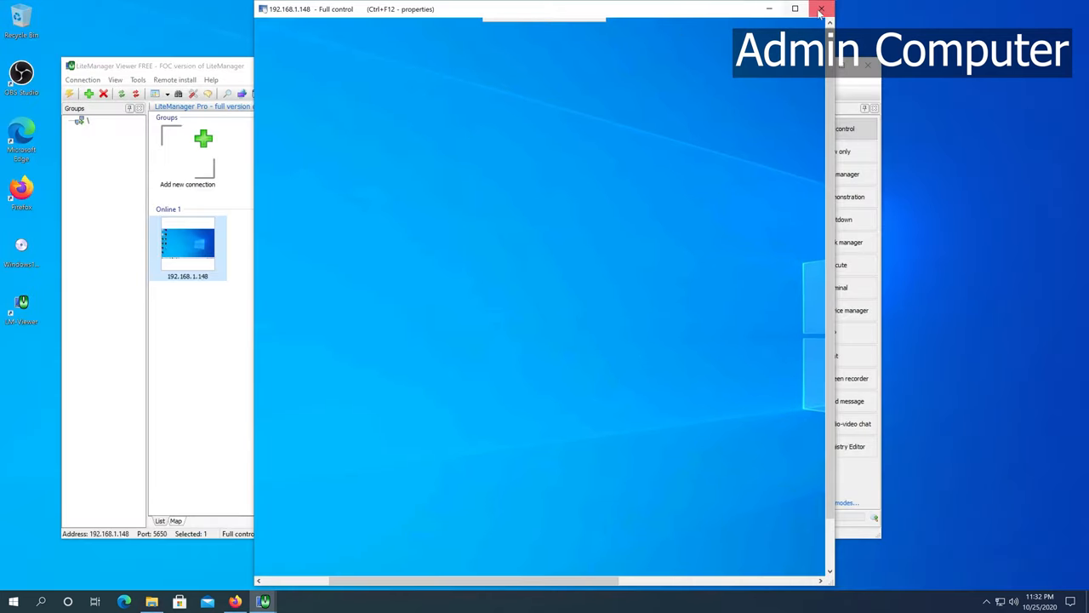
pyautogui.click(822, 10)
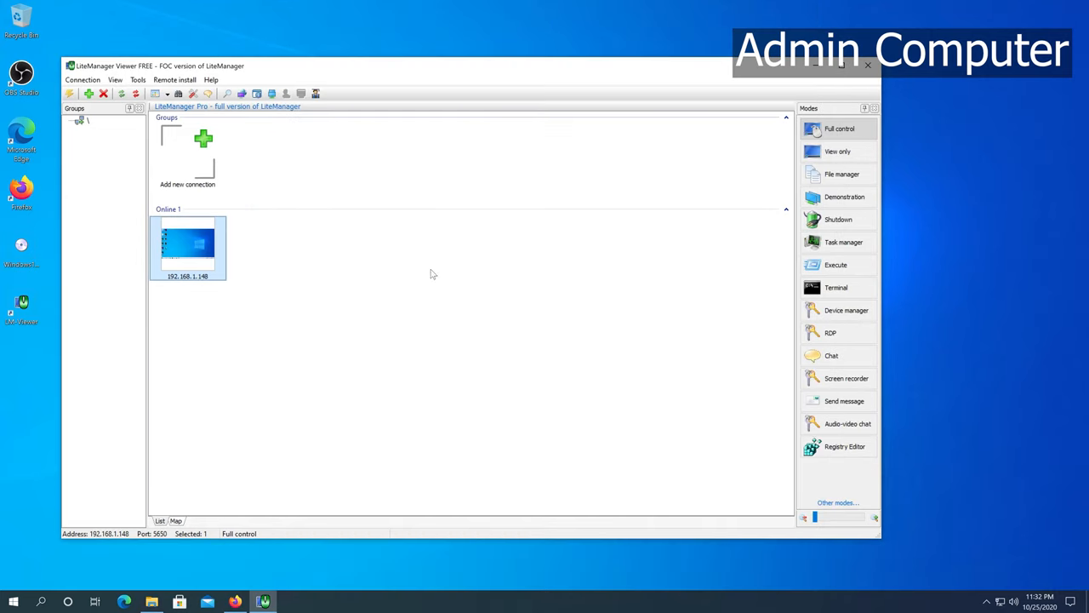